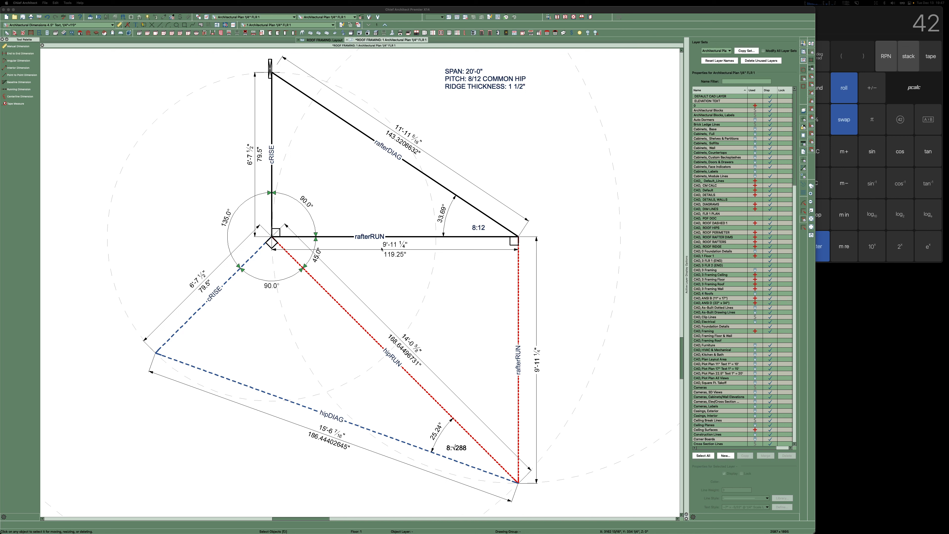
# - Switch to the CM Pro Calc app and clear the previous hip/valley rafter result
pyautogui.scroll(-2, 395, 247)
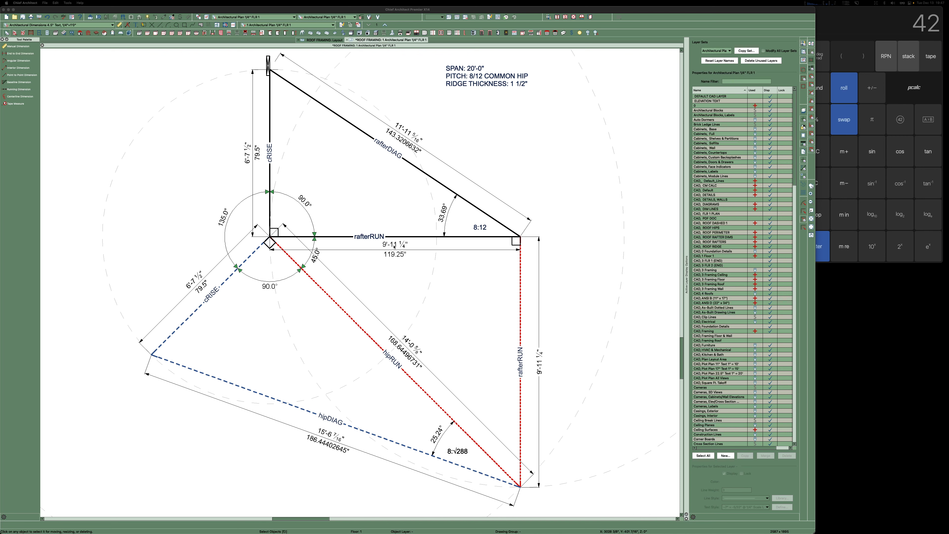
pyautogui.scroll(-2, 395, 247)
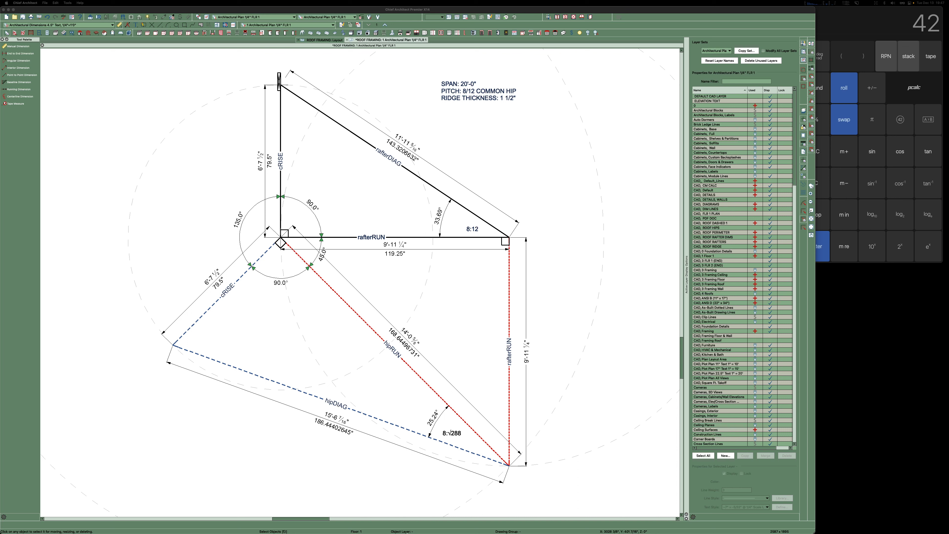
pyautogui.hotkey('alt', 'space')
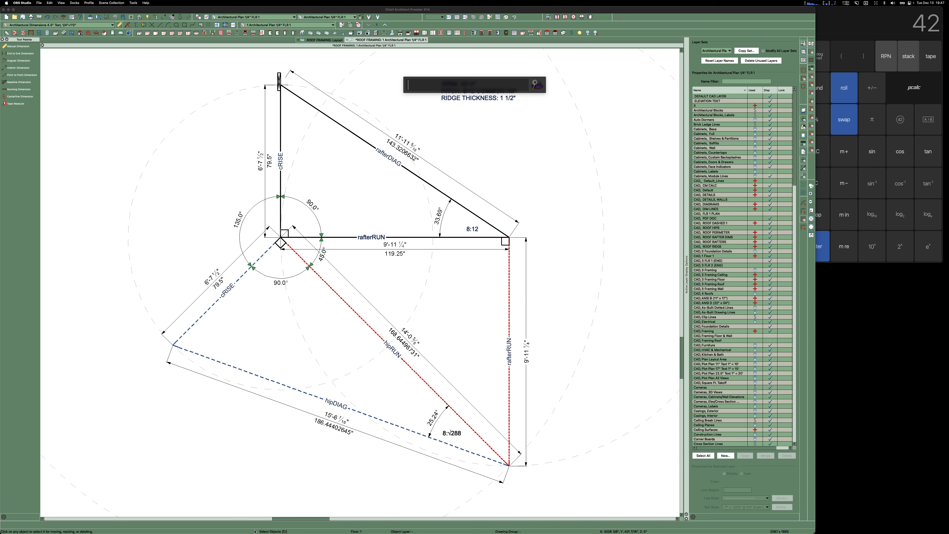
pyautogui.write('cm')
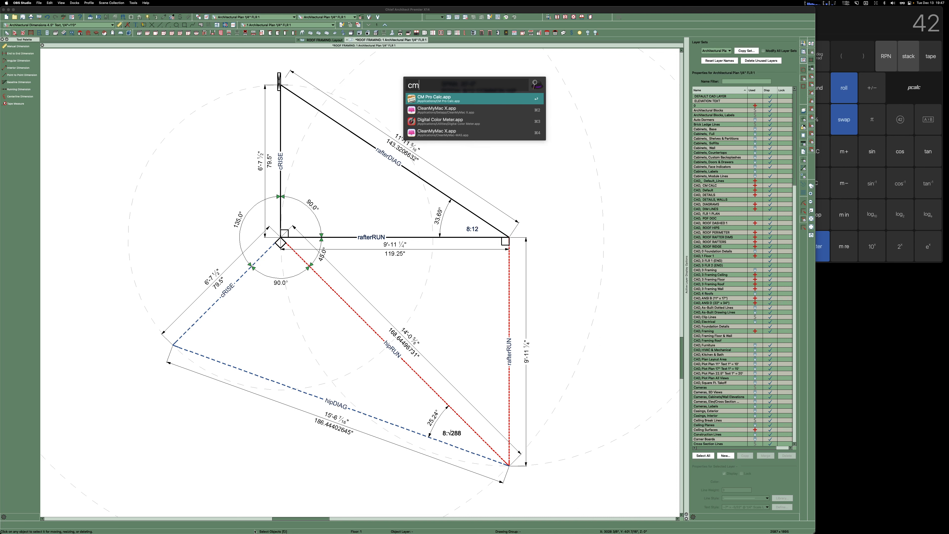
pyautogui.press('Return')
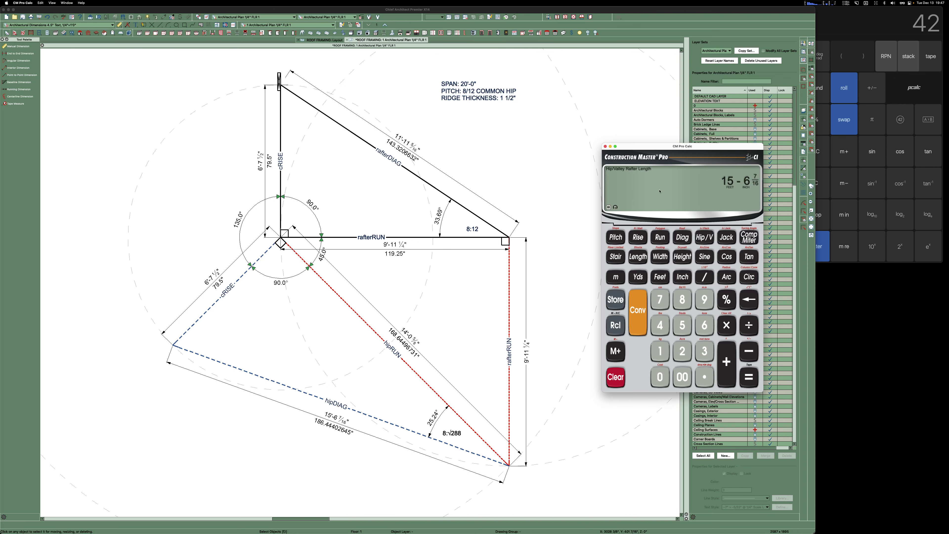
pyautogui.click(613, 376)
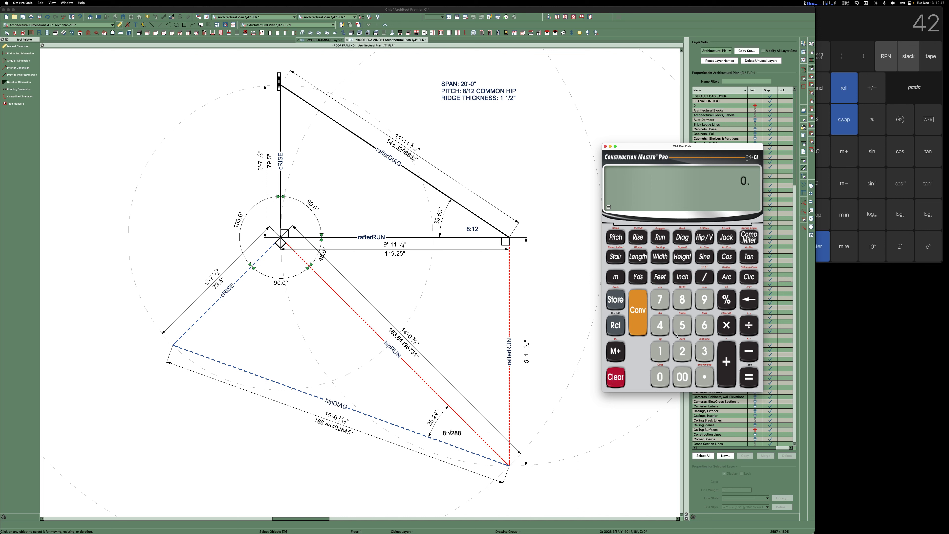
# - Enter 9 feet 11 1/4 inches as the rafter run in the calculator
pyautogui.click(704, 300)
pyautogui.click(660, 276)
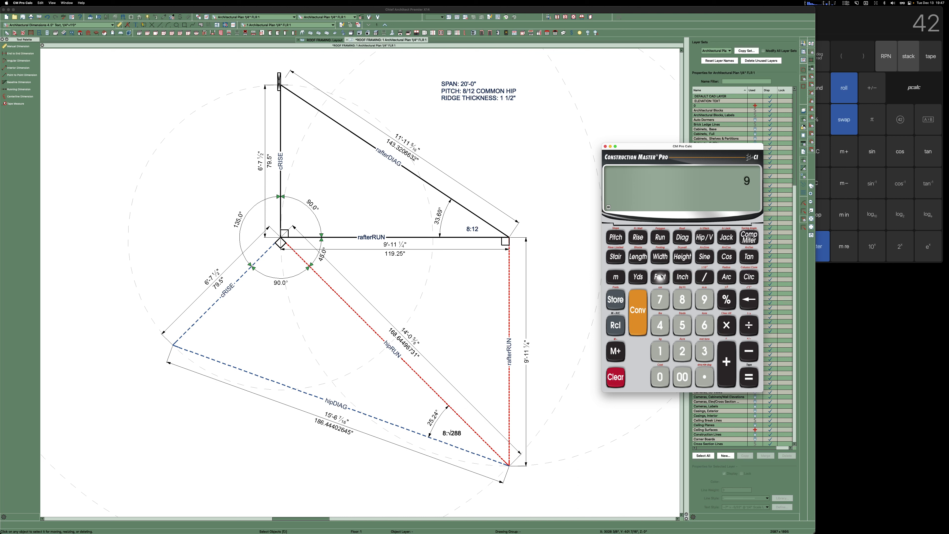
pyautogui.click(660, 351)
pyautogui.click(661, 352)
pyautogui.click(682, 277)
pyautogui.click(660, 351)
pyautogui.click(705, 277)
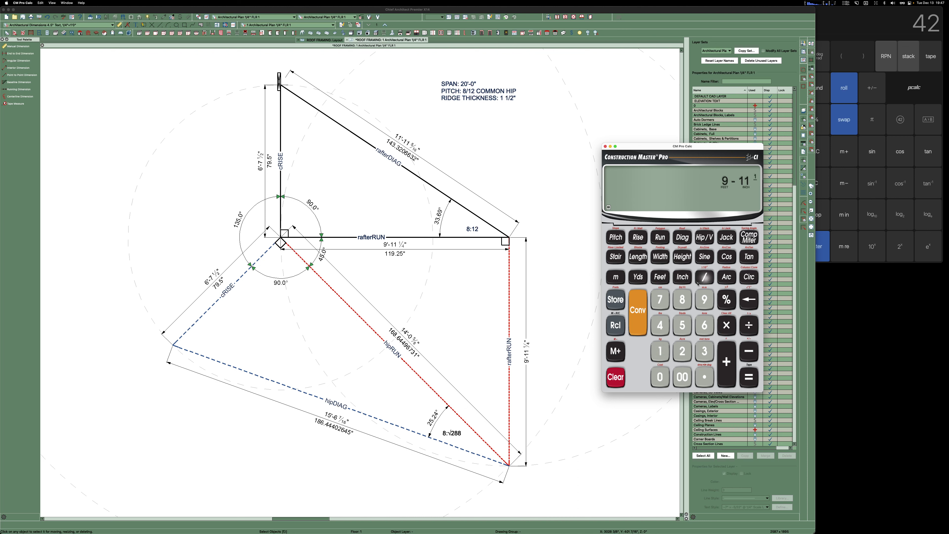
pyautogui.click(660, 325)
pyautogui.click(660, 237)
# - Set the roof pitch to 8 inches and calculate the roof's rise
pyautogui.click(683, 299)
pyautogui.click(683, 277)
pyautogui.click(614, 236)
pyautogui.click(639, 238)
# - Calculate the common rafter's diagonal and the hip/valley rafter length, moving the calculator clear of the triangle diagram
pyautogui.moveTo(692, 150); pyautogui.dragTo(621, 143)
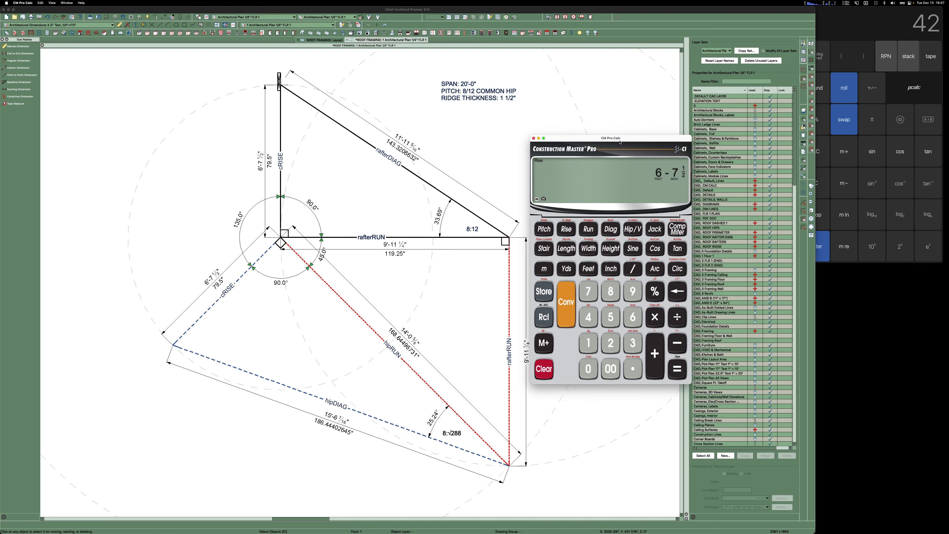
pyautogui.click(614, 230)
pyautogui.moveTo(591, 138); pyautogui.dragTo(648, 125)
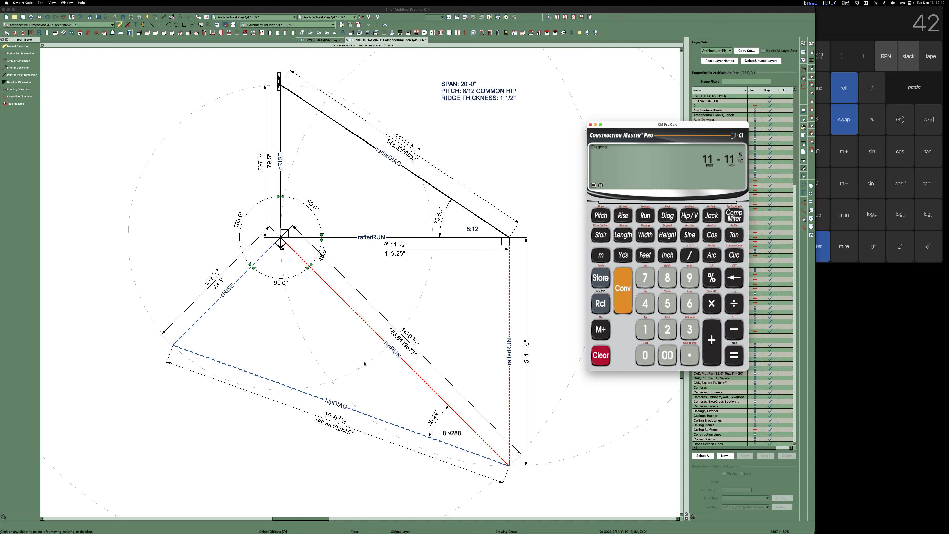
pyautogui.click(688, 218)
# - Bring up the plan with the red jack rafter labels and calculate the length of jack rafter 1 beside it
pyautogui.scroll(-5, 282, 210)
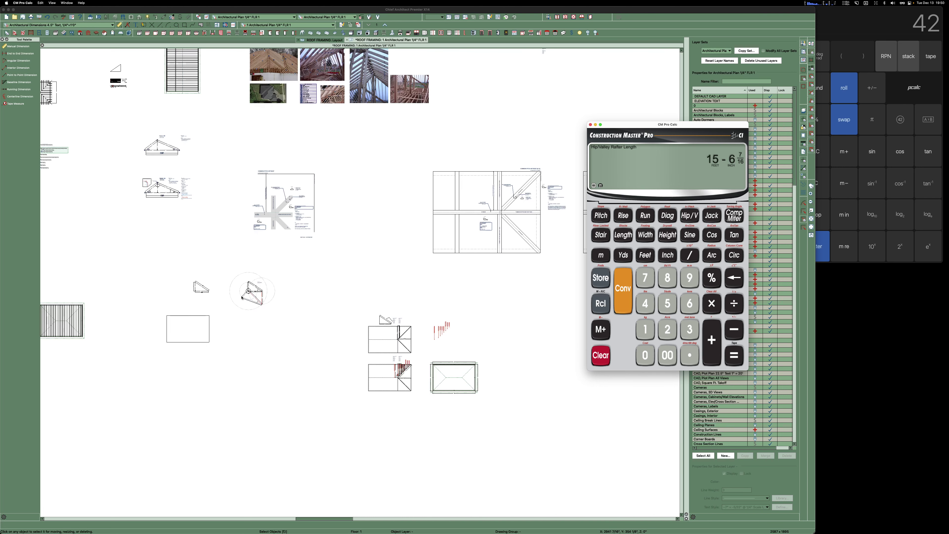
pyautogui.scroll(-3, 243, 298)
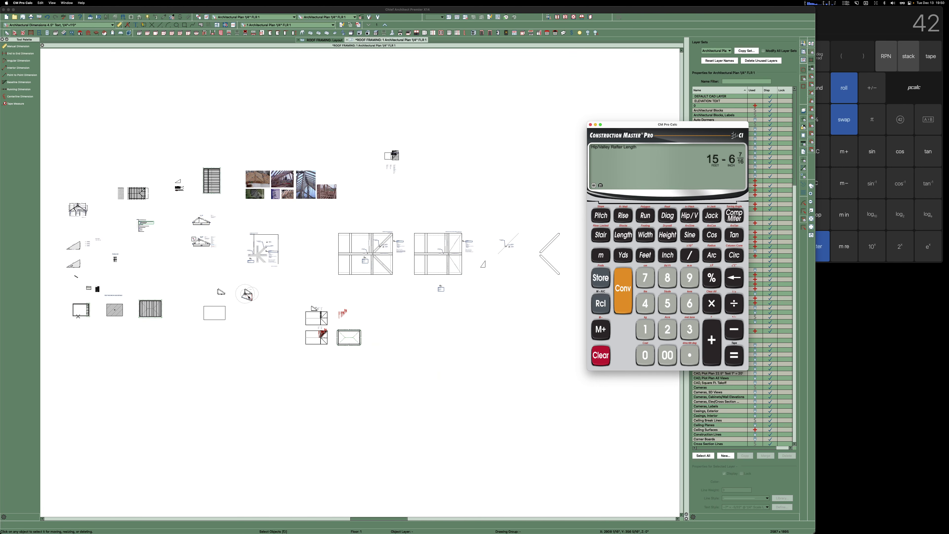
pyautogui.scroll(-2, 249, 297)
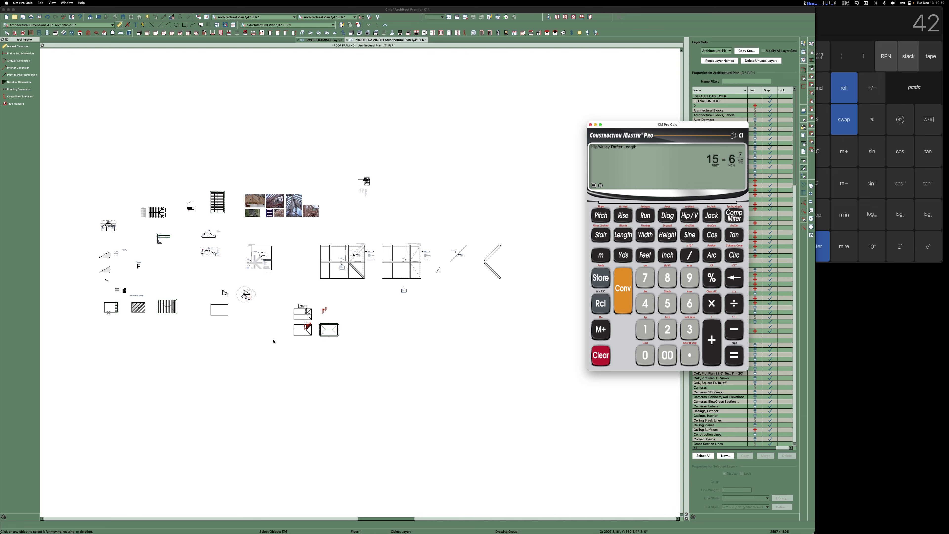
pyautogui.scroll(8, 301, 334)
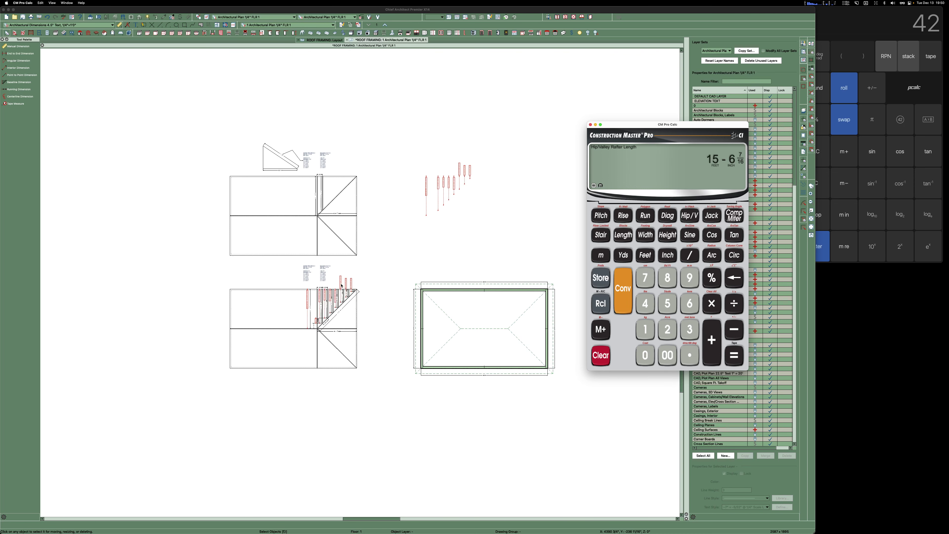
pyautogui.scroll(3, 332, 302)
pyautogui.scroll(5, 331, 305)
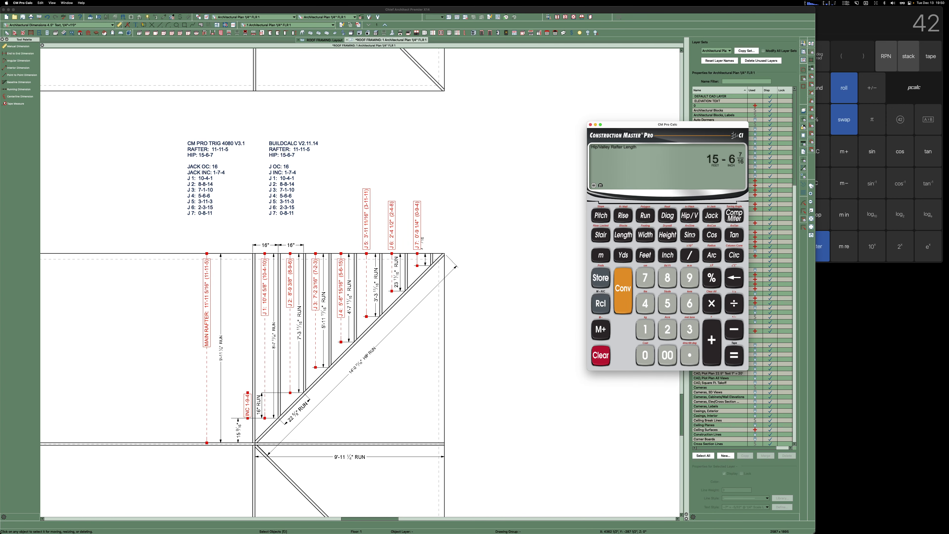
pyautogui.click(717, 216)
pyautogui.click(717, 216)
pyautogui.click(717, 216)
pyautogui.moveTo(664, 122); pyautogui.dragTo(629, 153)
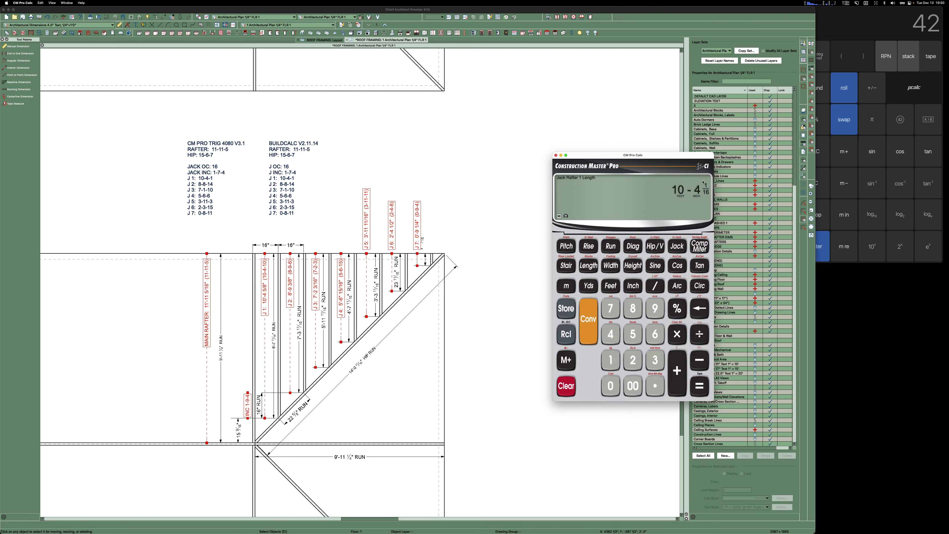
# - Examine the hatched jack rafter layout above the CM Pro, BuildCalc and HP 50g result lists, including its spacing and run dimensions
pyautogui.scroll(-10, 333, 295)
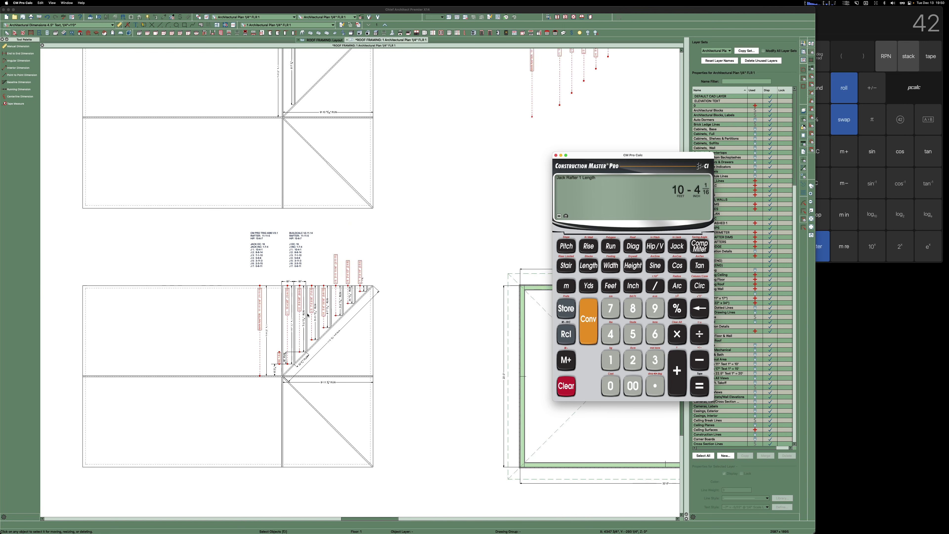
pyautogui.scroll(-4, 313, 307)
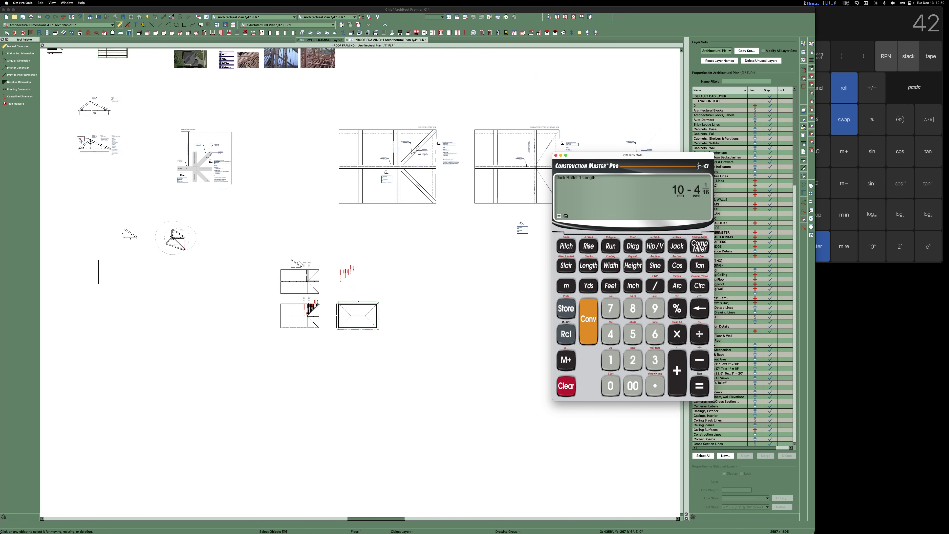
pyautogui.scroll(-8, 304, 311)
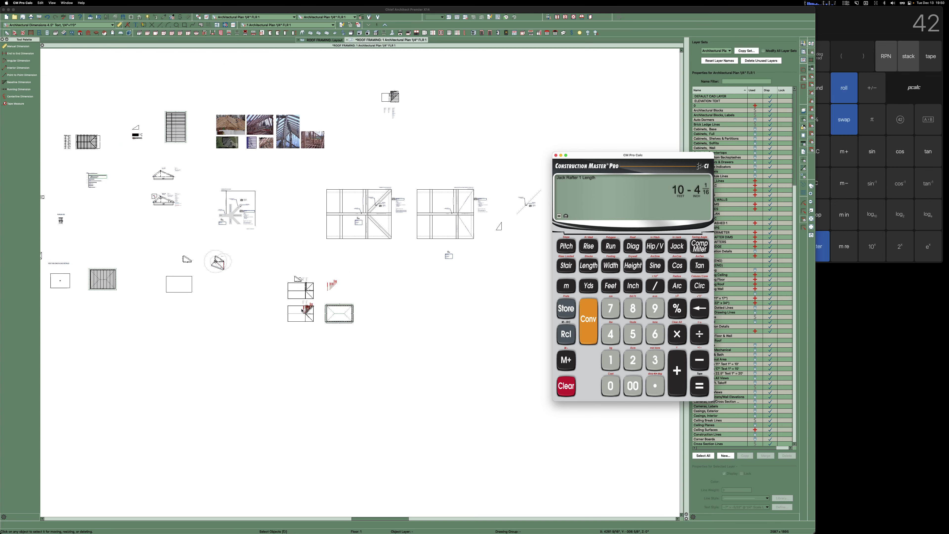
pyautogui.scroll(12, 322, 196)
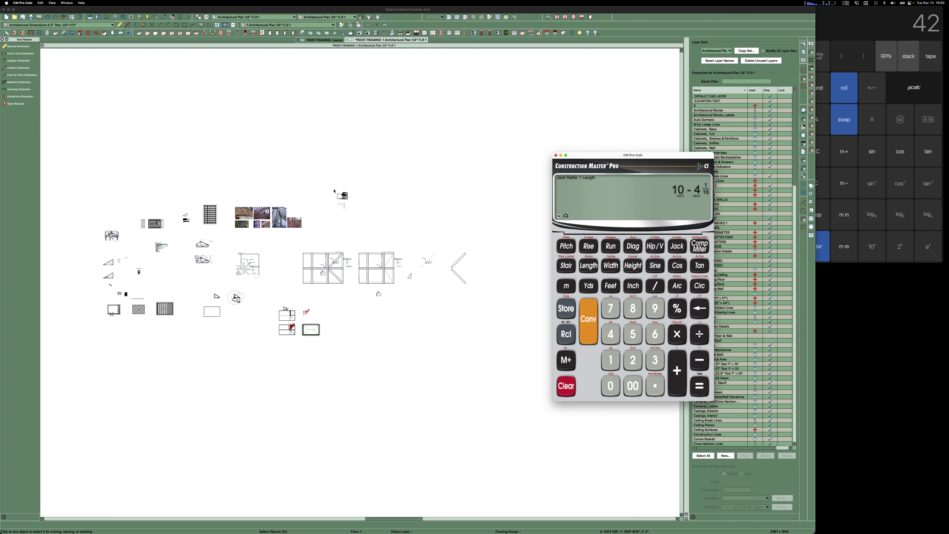
pyautogui.scroll(3, 496, 214)
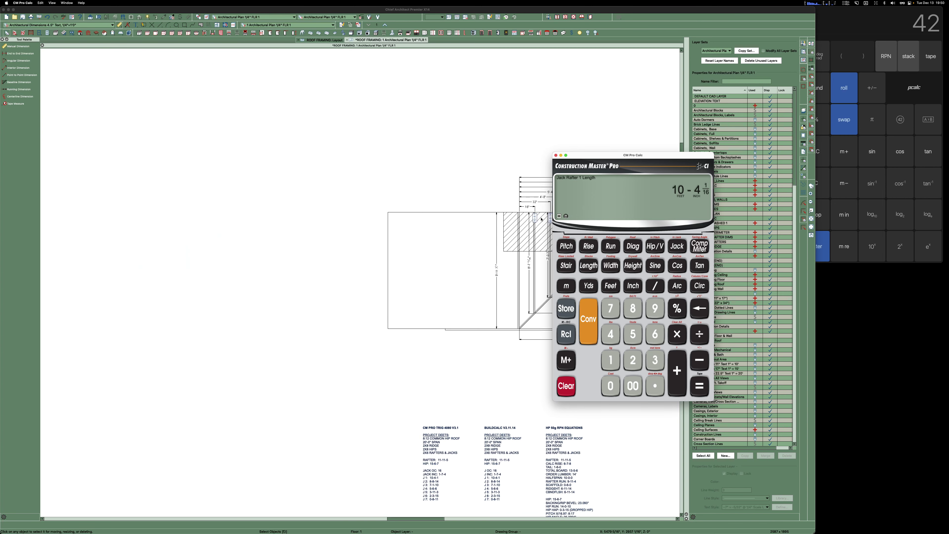
pyautogui.click(419, 205)
pyautogui.scroll(-5, 184, 247)
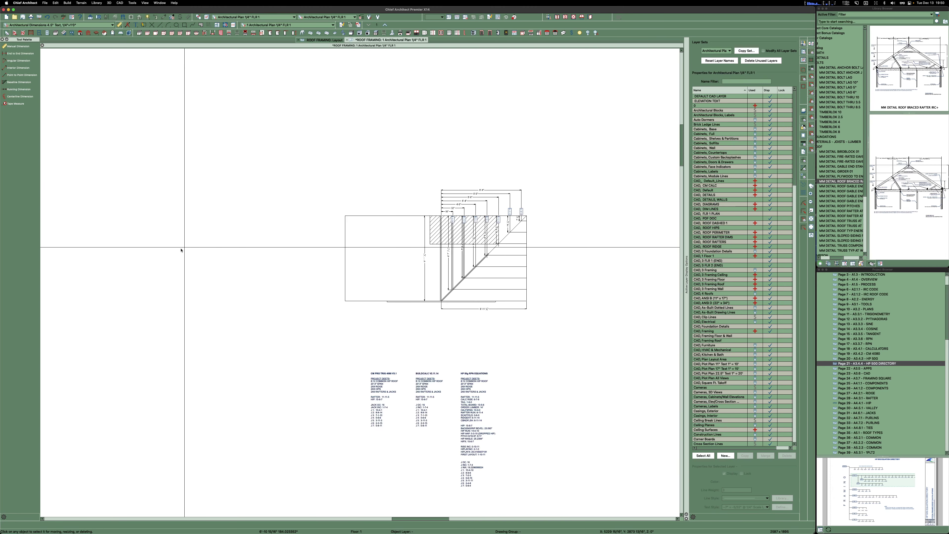
pyautogui.scroll(5, 398, 229)
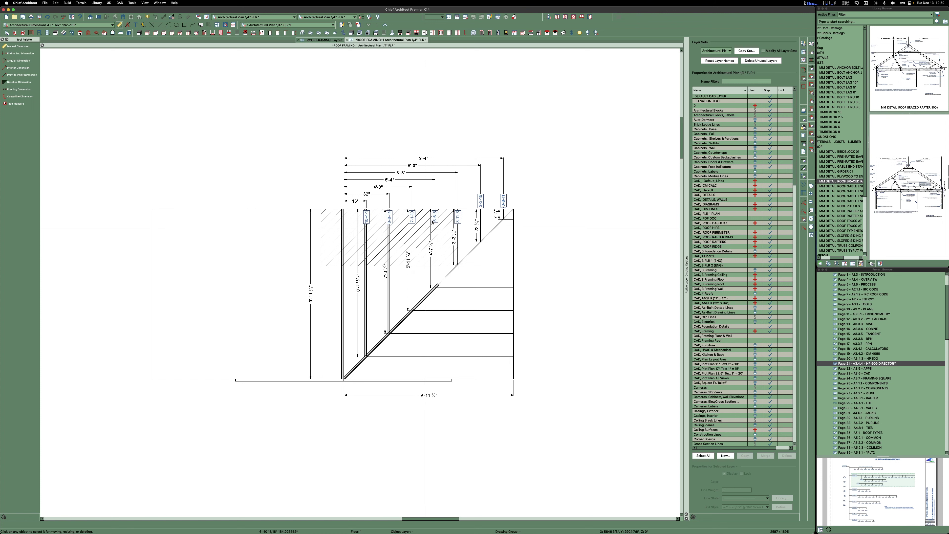
pyautogui.scroll(-5, 421, 243)
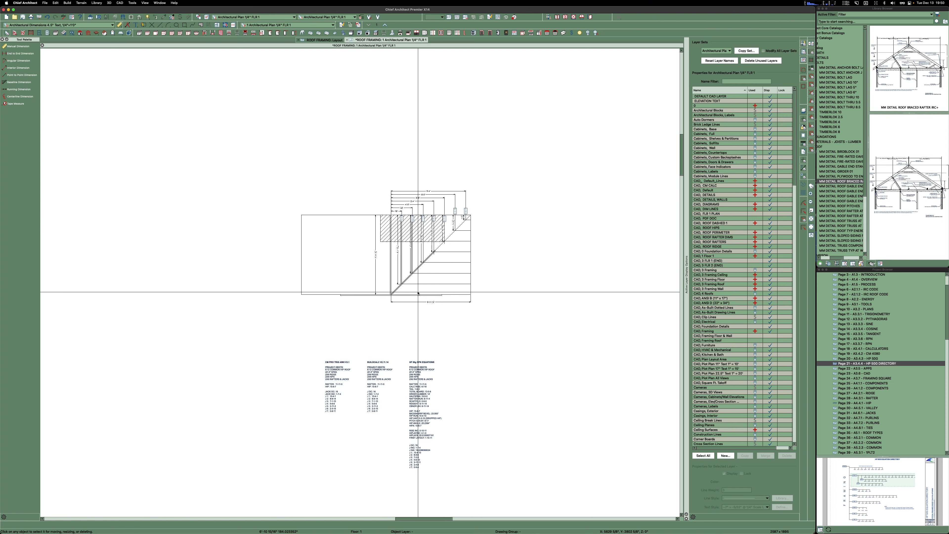
# - Return to CM Pro Calc over the hatched jack rafter layout and calculate the length of jack rafter 2
pyautogui.moveTo(1, 315)
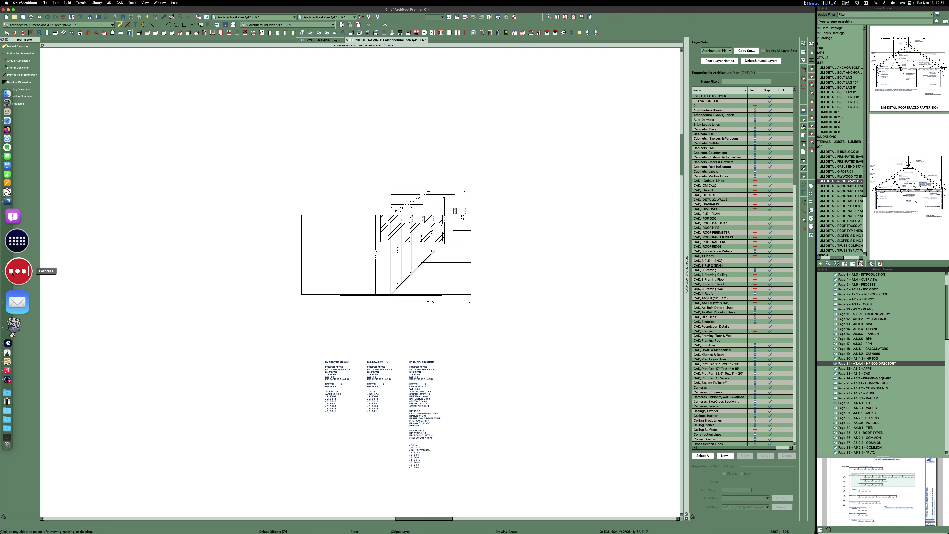
pyautogui.click(13, 353)
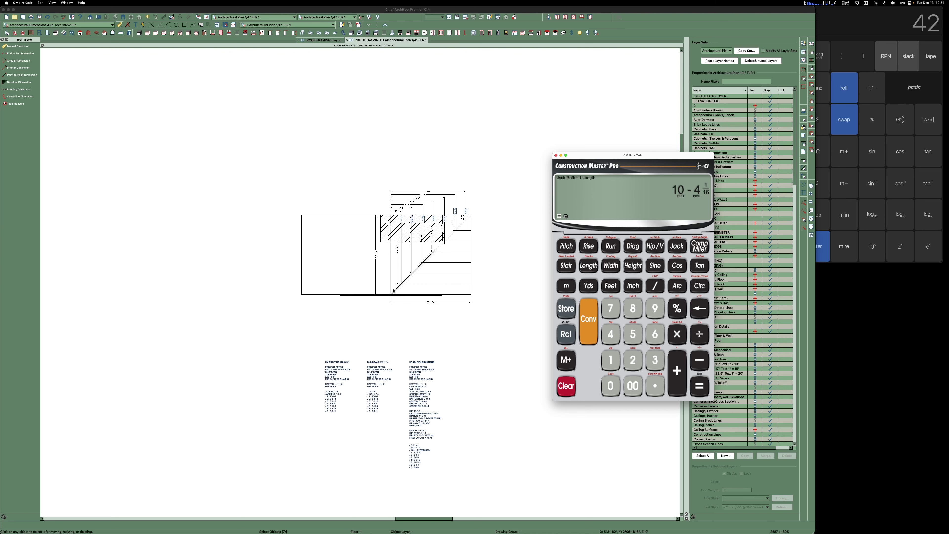
pyautogui.scroll(5, 394, 291)
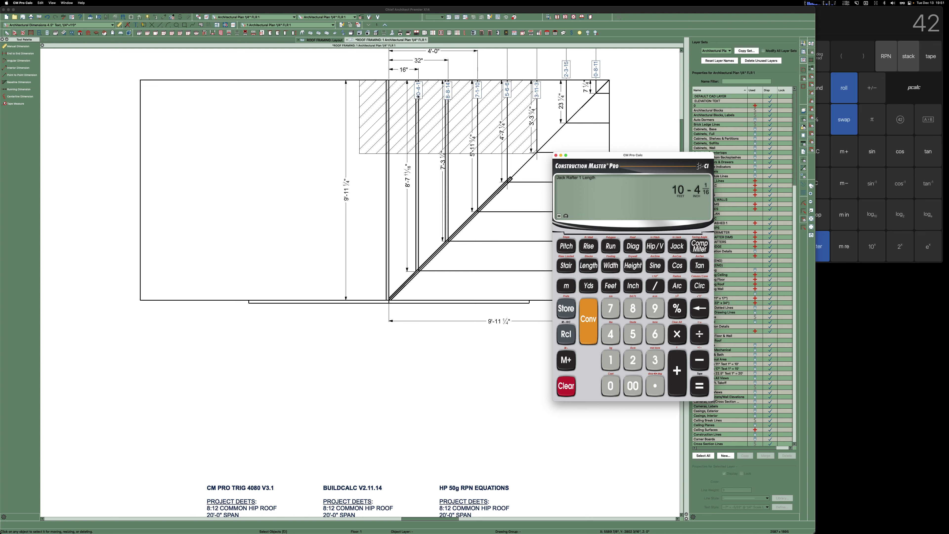
pyautogui.click(675, 246)
# - Examine where the jack rafters meet the hip in the layout, and look over the other roof framing drawings
pyautogui.scroll(3, 434, 243)
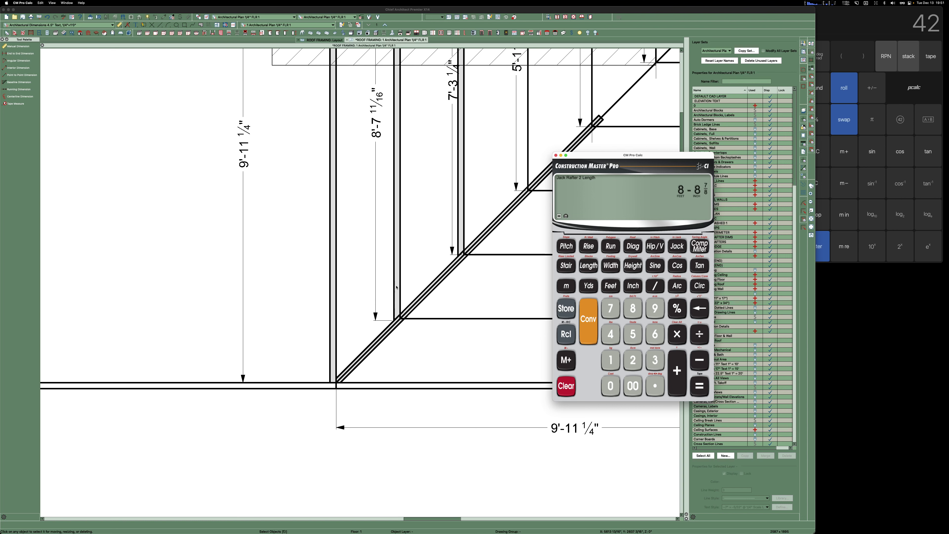
pyautogui.scroll(-3, 397, 277)
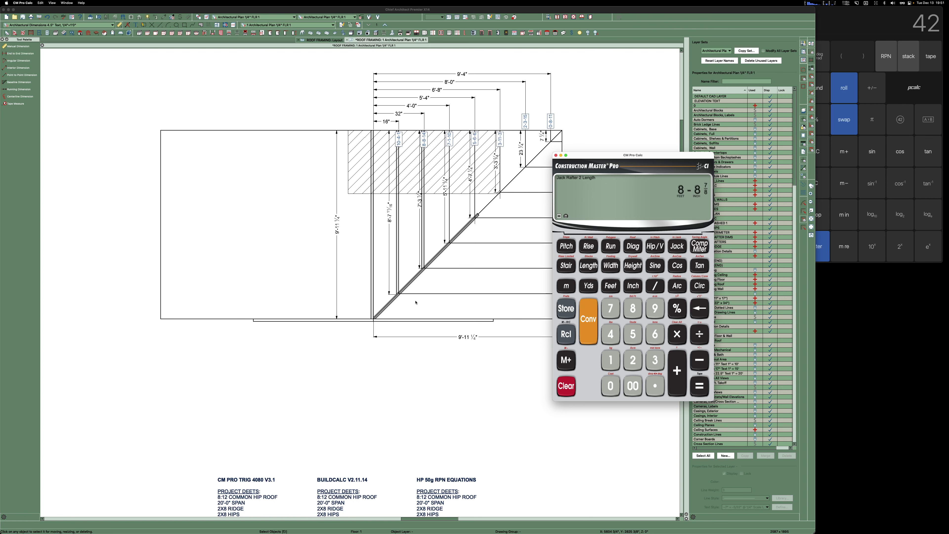
pyautogui.scroll(-4, 410, 242)
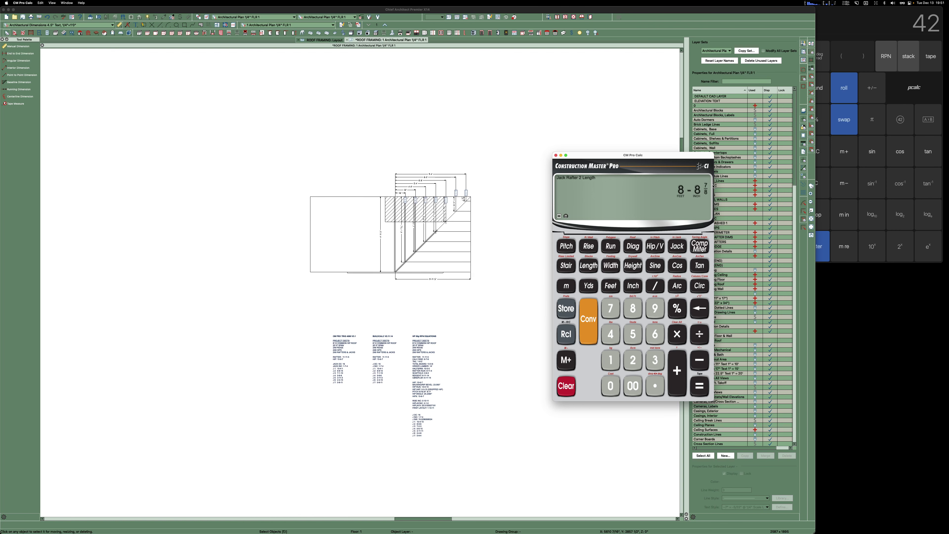
pyautogui.scroll(3, 456, 185)
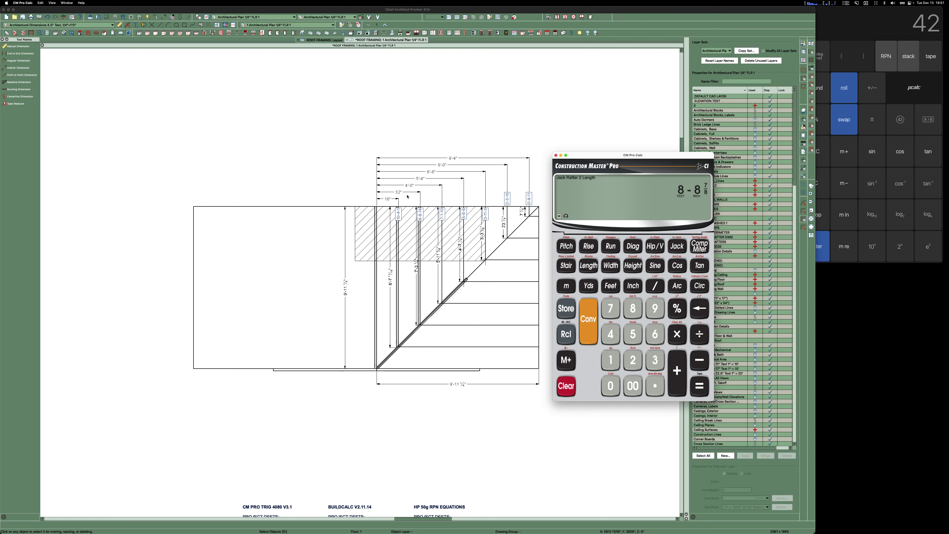
pyautogui.scroll(-4, 387, 163)
pyautogui.scroll(-8, 388, 164)
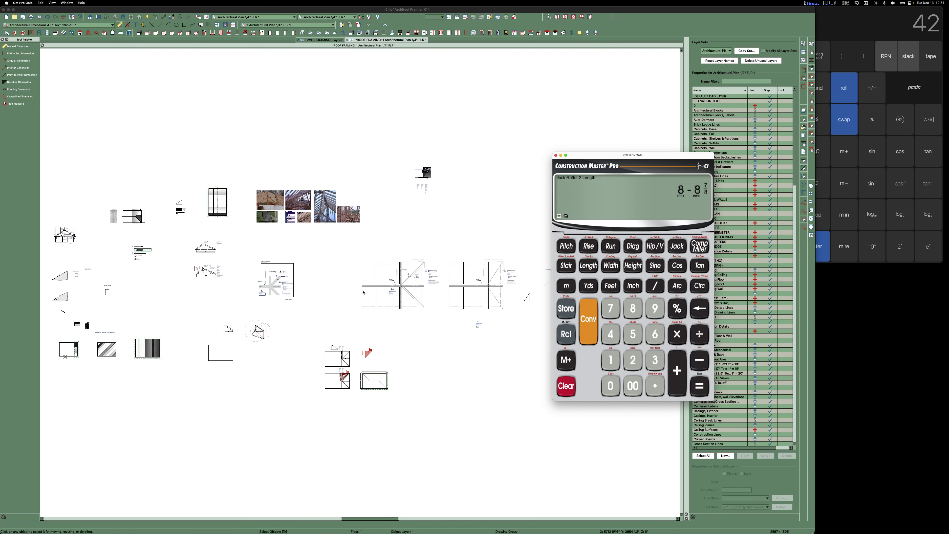
pyautogui.scroll(2, 387, 292)
pyautogui.scroll(1, 387, 292)
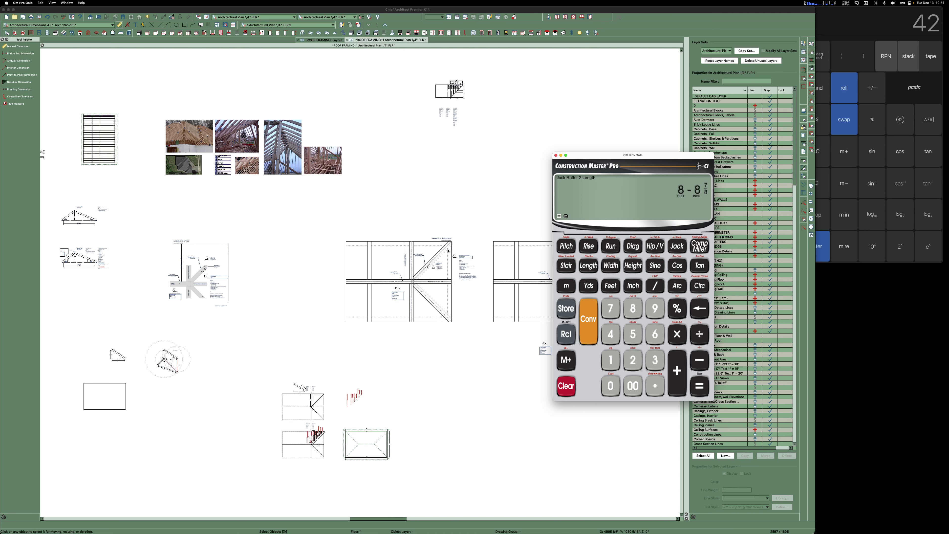
pyautogui.scroll(-3, 447, 305)
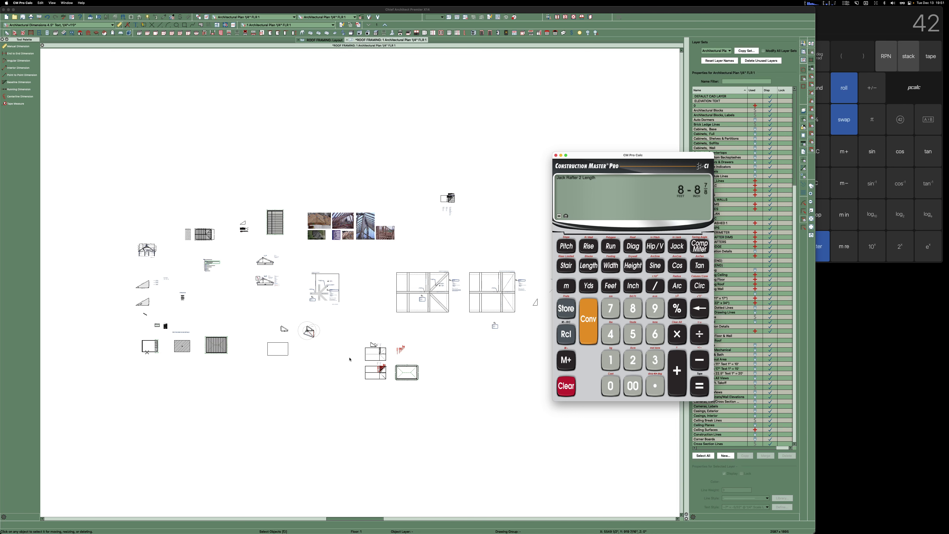
pyautogui.scroll(5, 368, 361)
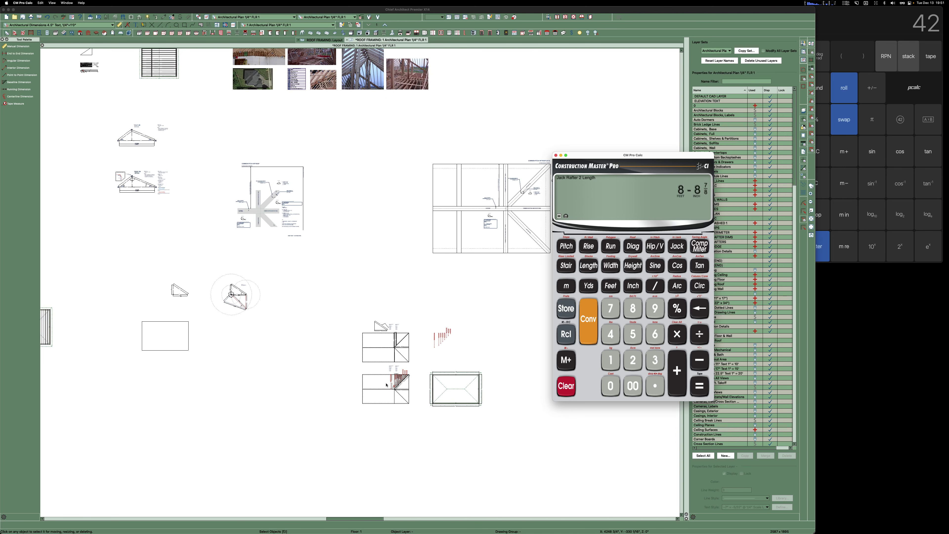
# - Examine the jack rafter plan's red length labels and run dimensions against the CM Pro and BuildCalc result lists above it
pyautogui.scroll(5, 387, 385)
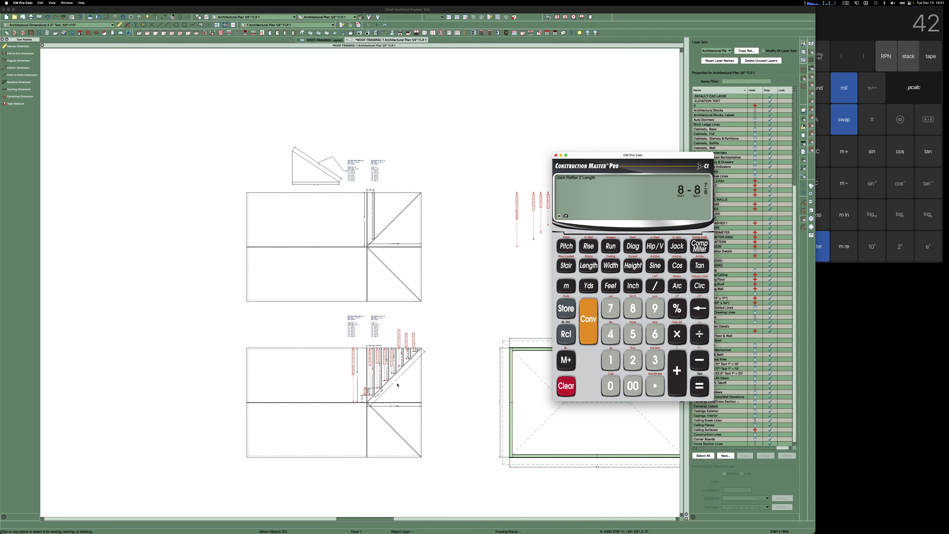
pyautogui.scroll(3, 398, 385)
pyautogui.scroll(3, 396, 382)
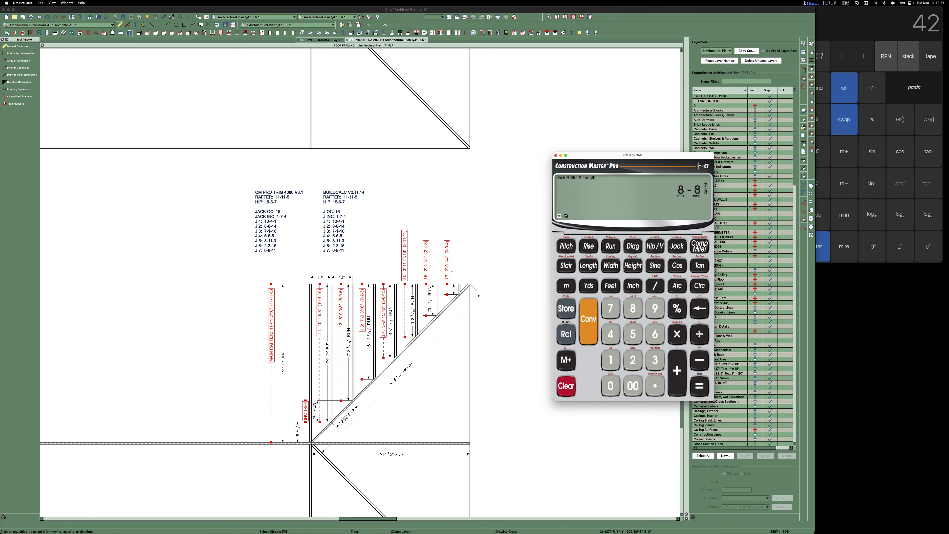
pyautogui.scroll(1, 395, 380)
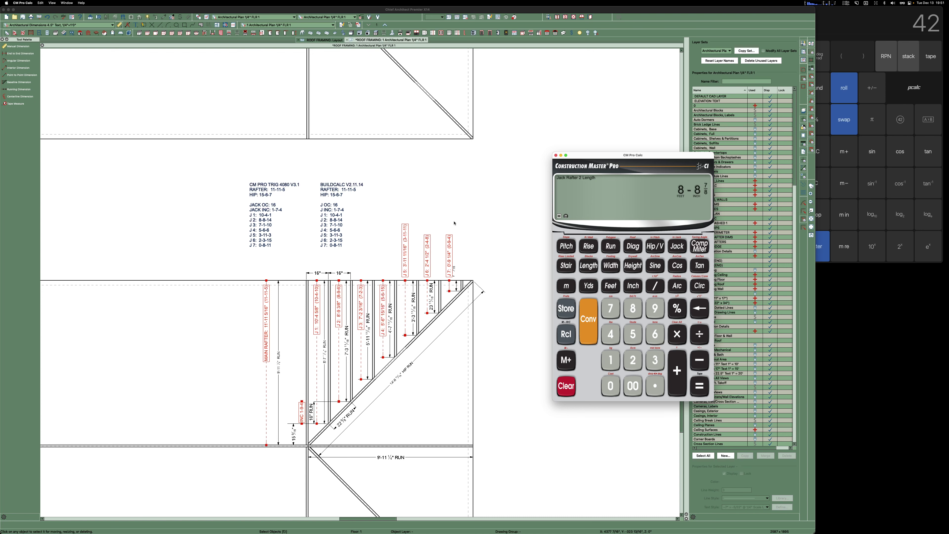
pyautogui.scroll(-10, 384, 320)
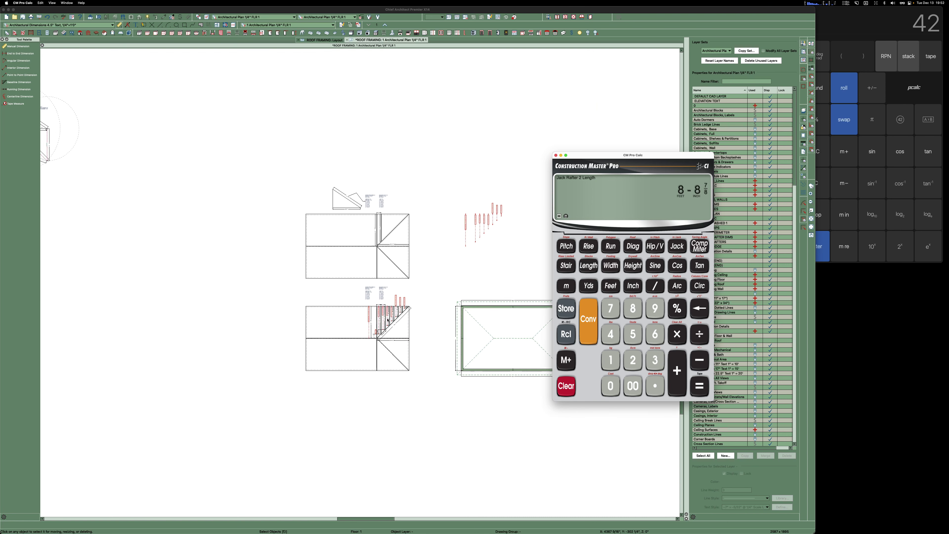
pyautogui.scroll(-4, 384, 320)
pyautogui.scroll(2, 368, 330)
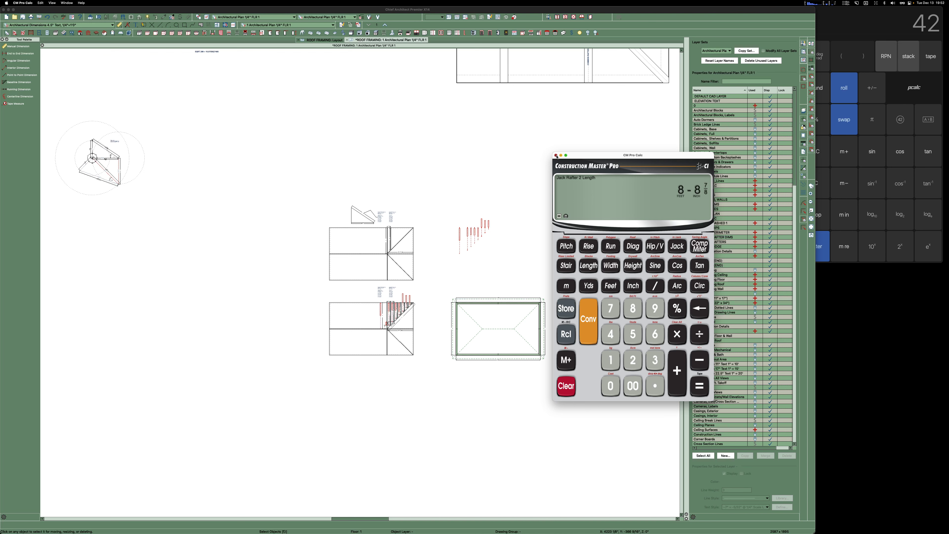
# - Switch to Chief Architect and examine the 8/12 common and hip rafter triangle diagram with its rise, run and diagonal dimensions
pyautogui.click(545, 252)
pyautogui.scroll(-4, 304, 195)
pyautogui.scroll(6, 322, 202)
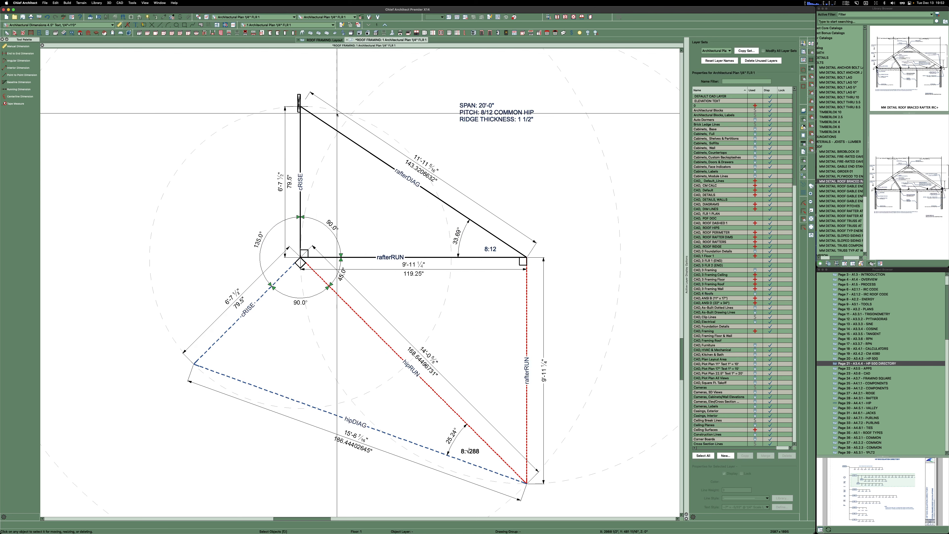
pyautogui.scroll(1, 337, 115)
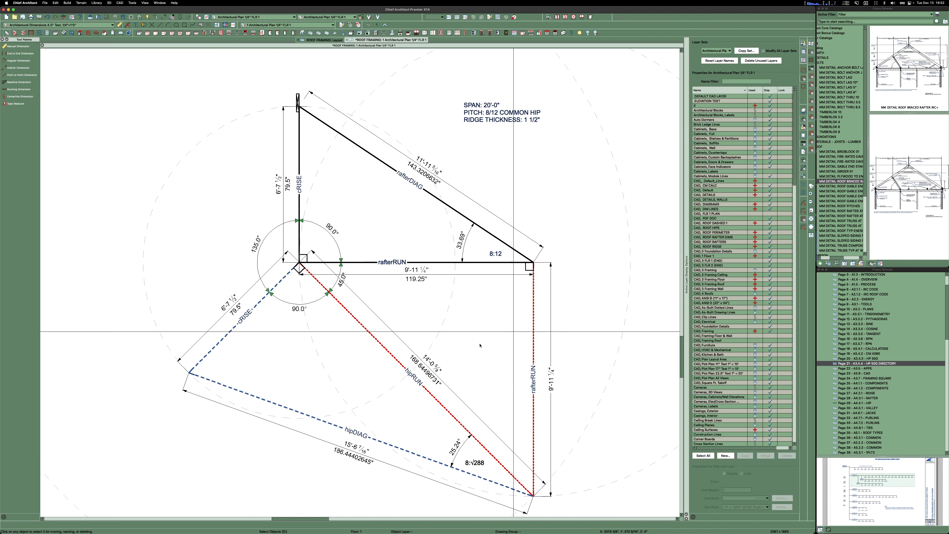
# - Return to CM Pro Calc over the common and hip rafter triangle diagram
pyautogui.moveTo(2, 303)
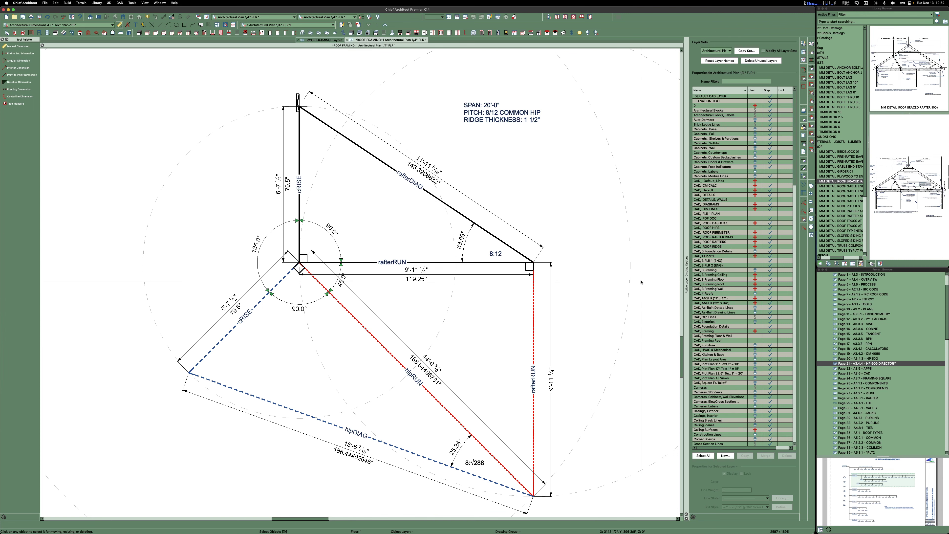
pyautogui.hotkey('alt', 'space')
pyautogui.write('C')
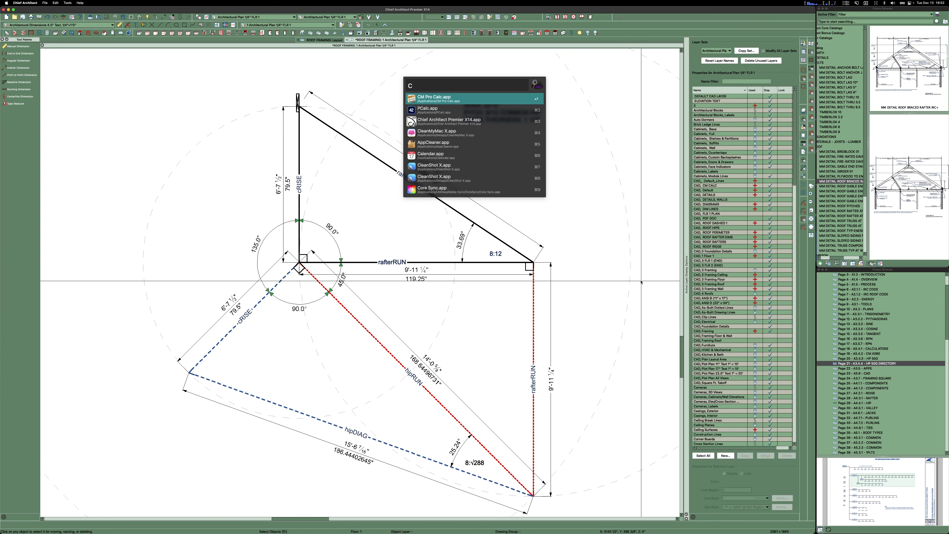
pyautogui.press('Return')
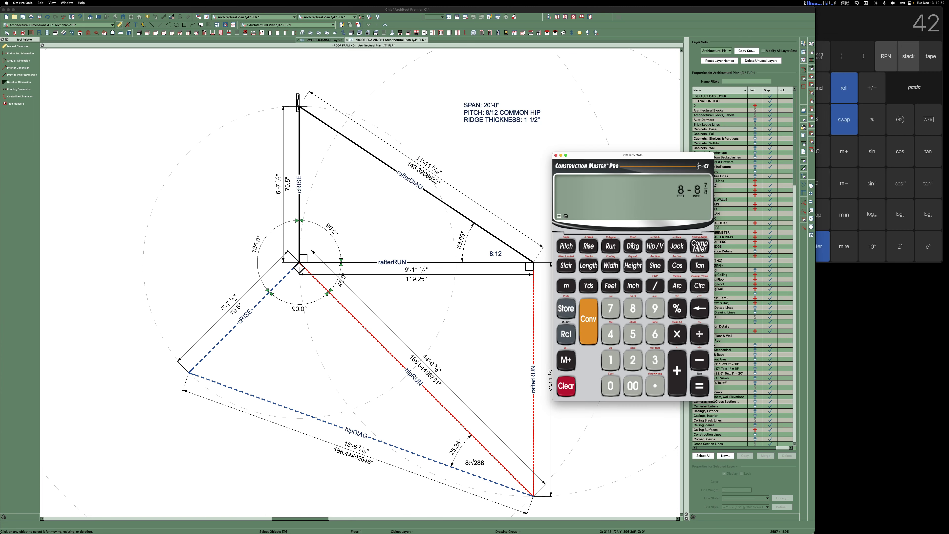